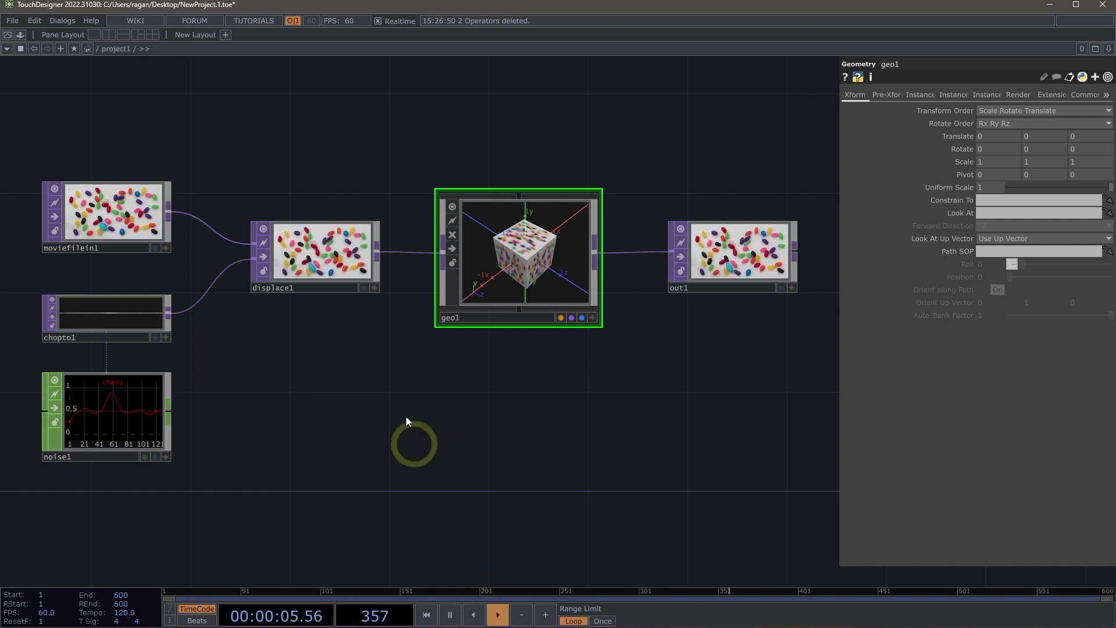
- Move out of project1 to the root network and select the perform Window COMP
{"action": "left_click_drag", "start_coordinate": [382, 417], "coordinate": [539, 391]}
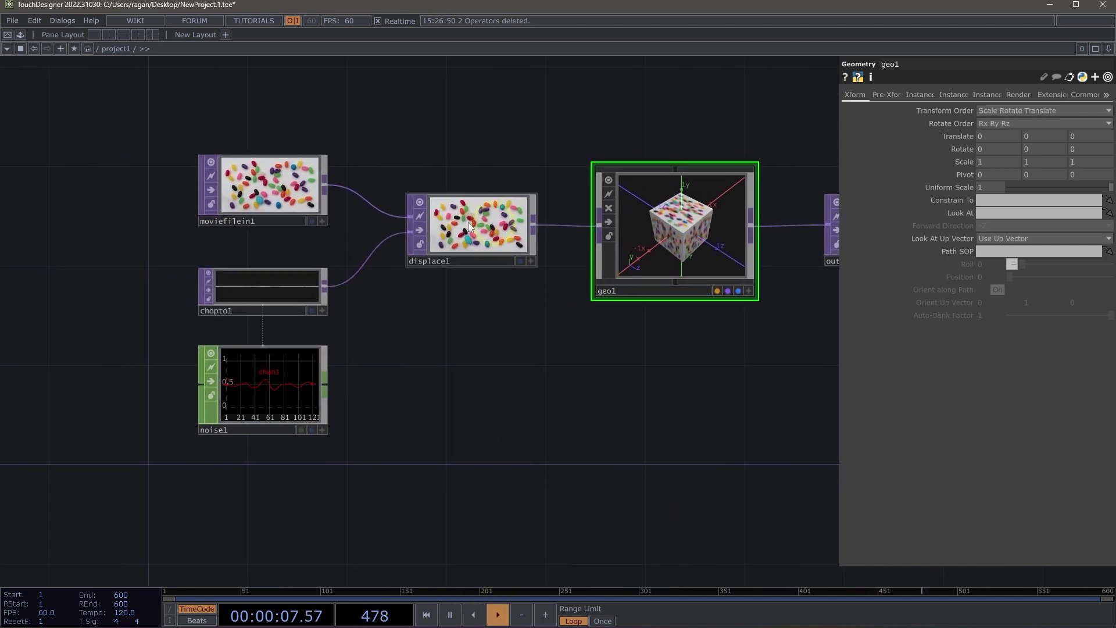
{"action": "left_click_drag", "start_coordinate": [581, 424], "coordinate": [485, 444]}
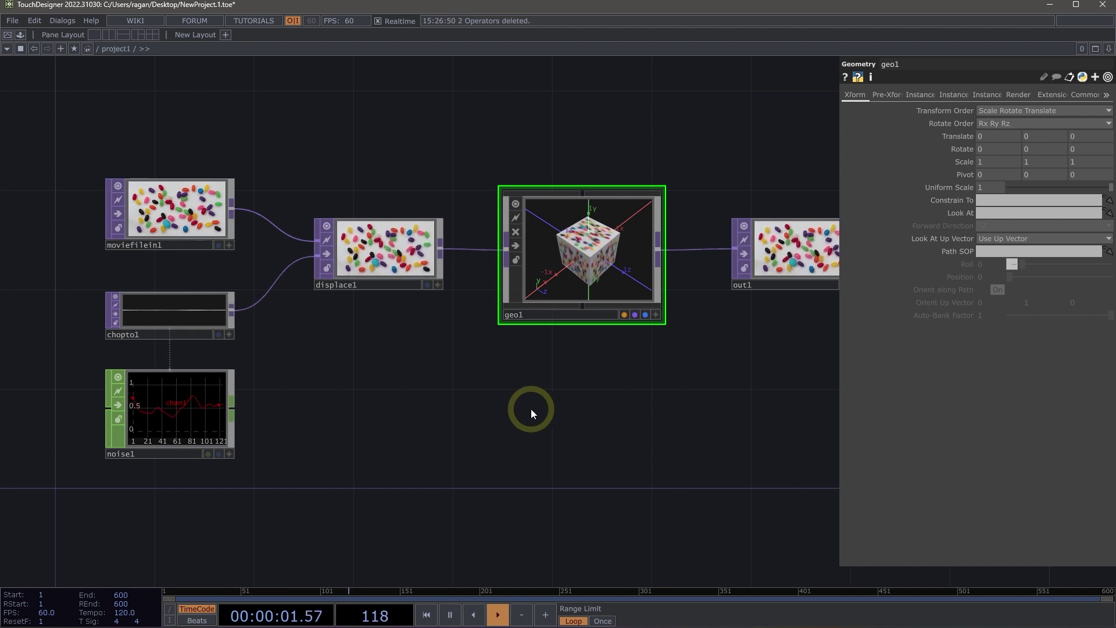
{"action": "left_click_drag", "start_coordinate": [550, 406], "coordinate": [435, 426]}
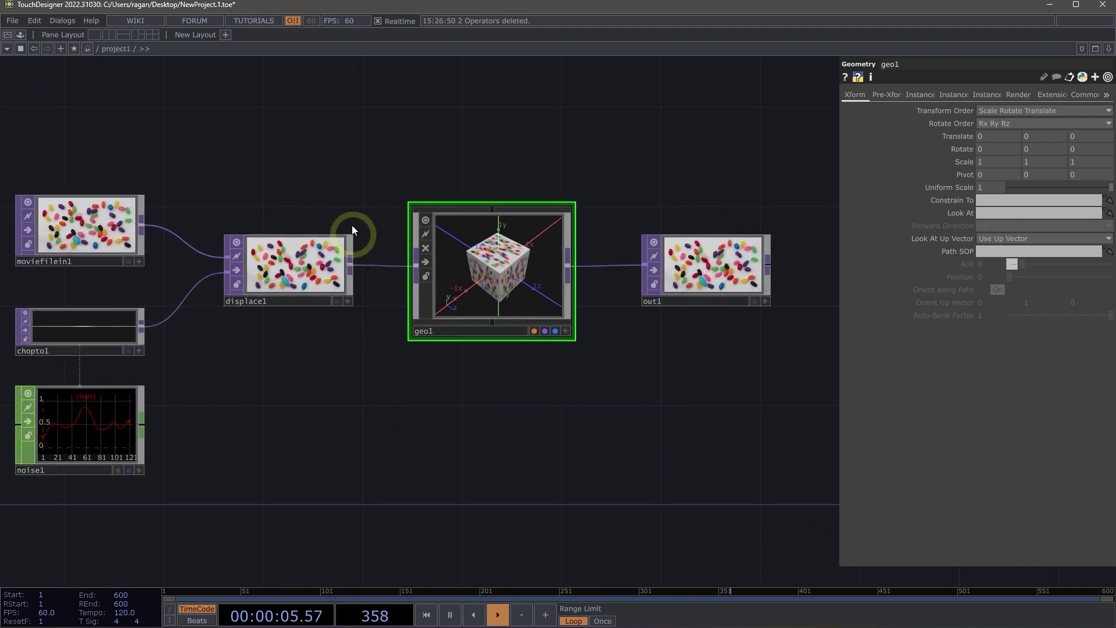
{"action": "scroll", "coordinate": [352, 225], "scroll_direction": "down", "scroll_amount": 5}
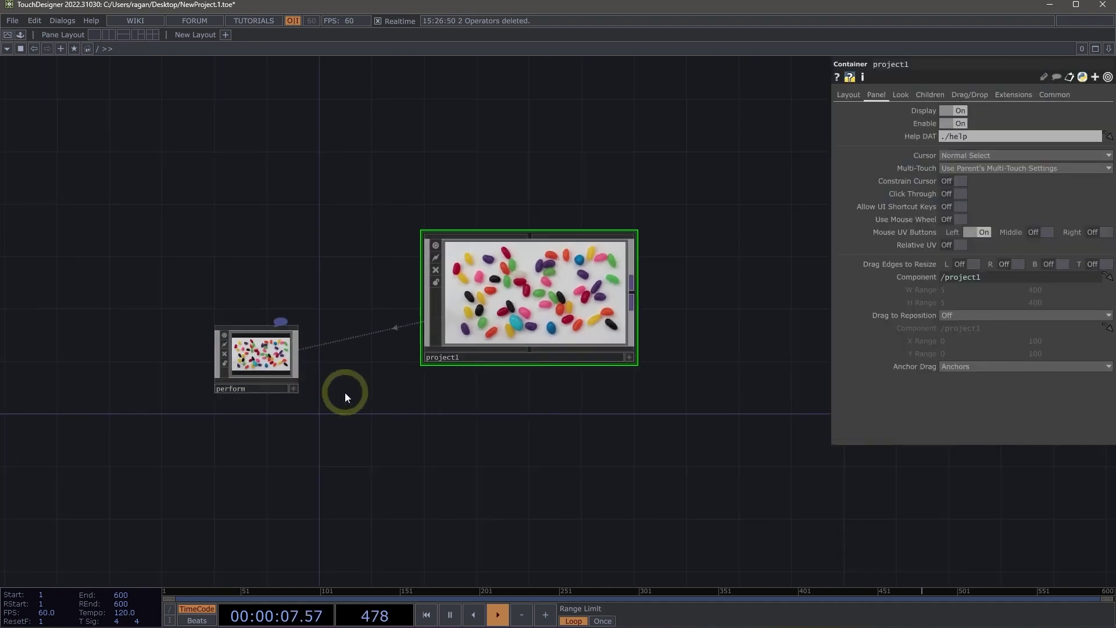
{"action": "scroll", "coordinate": [316, 378], "scroll_direction": "up", "scroll_amount": 3}
{"action": "left_click", "coordinate": [226, 328]}
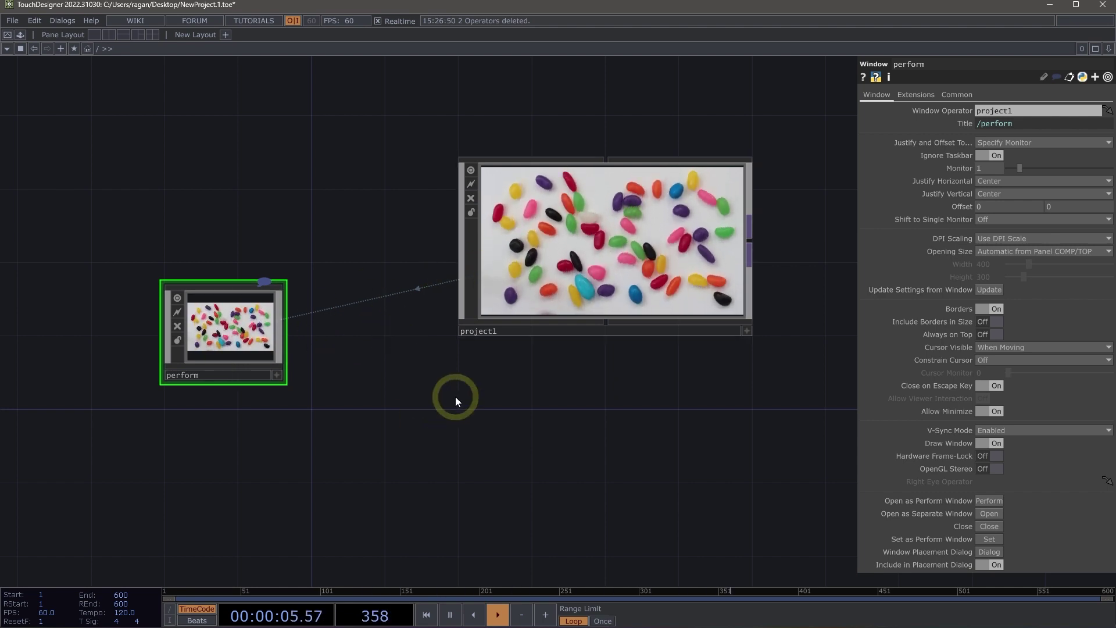
{"action": "key", "text": "F1"}
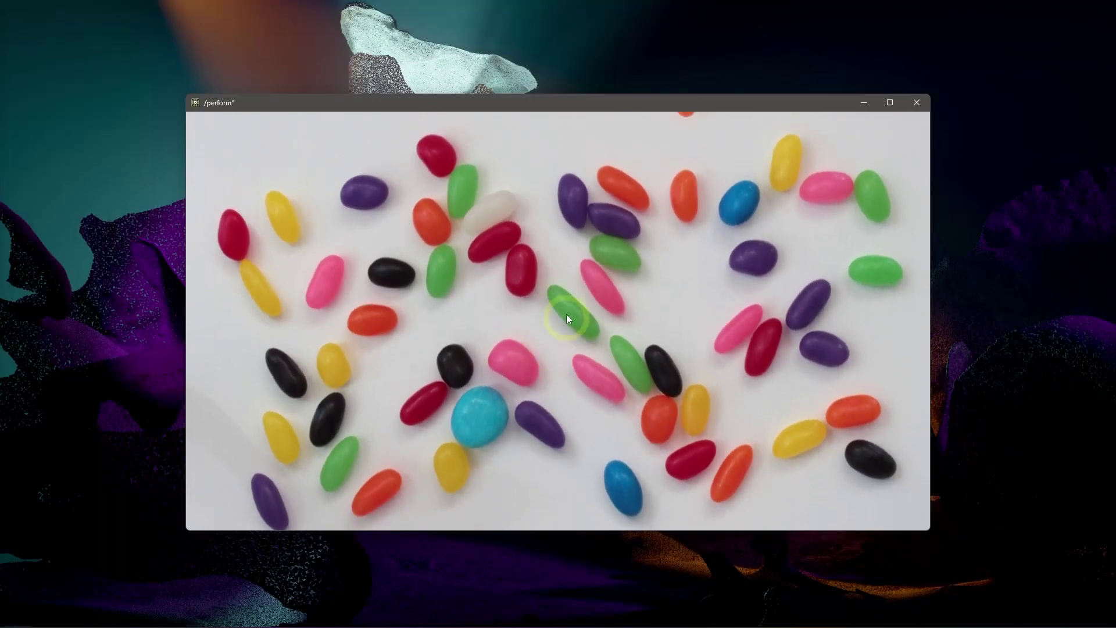
{"action": "left_click_drag", "start_coordinate": [619, 103], "coordinate": [519, 76]}
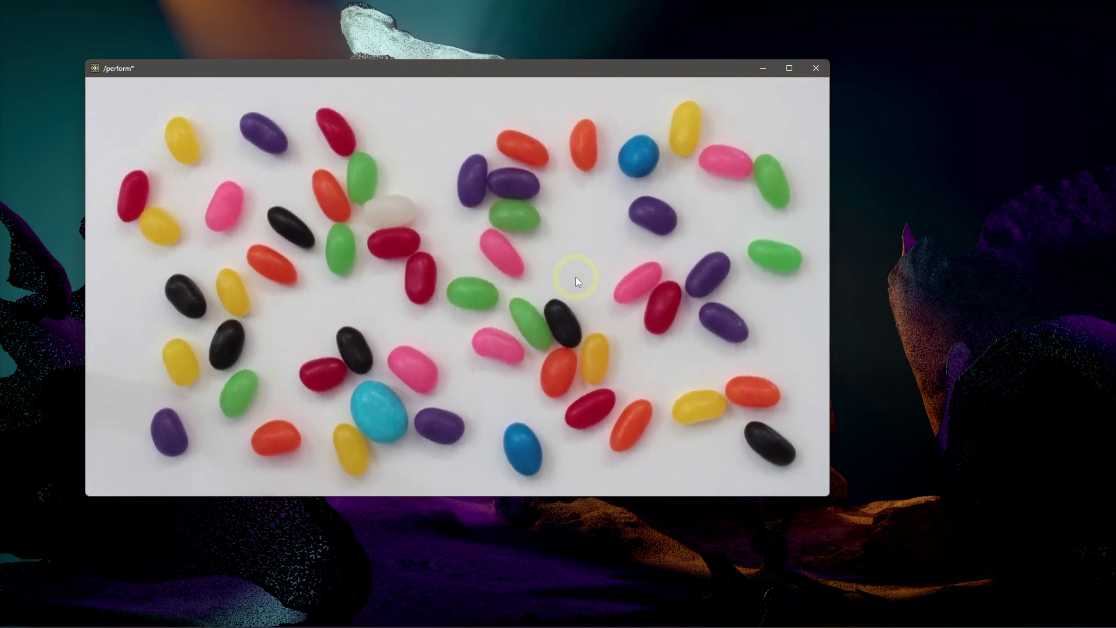
{"action": "key", "text": "Escape"}
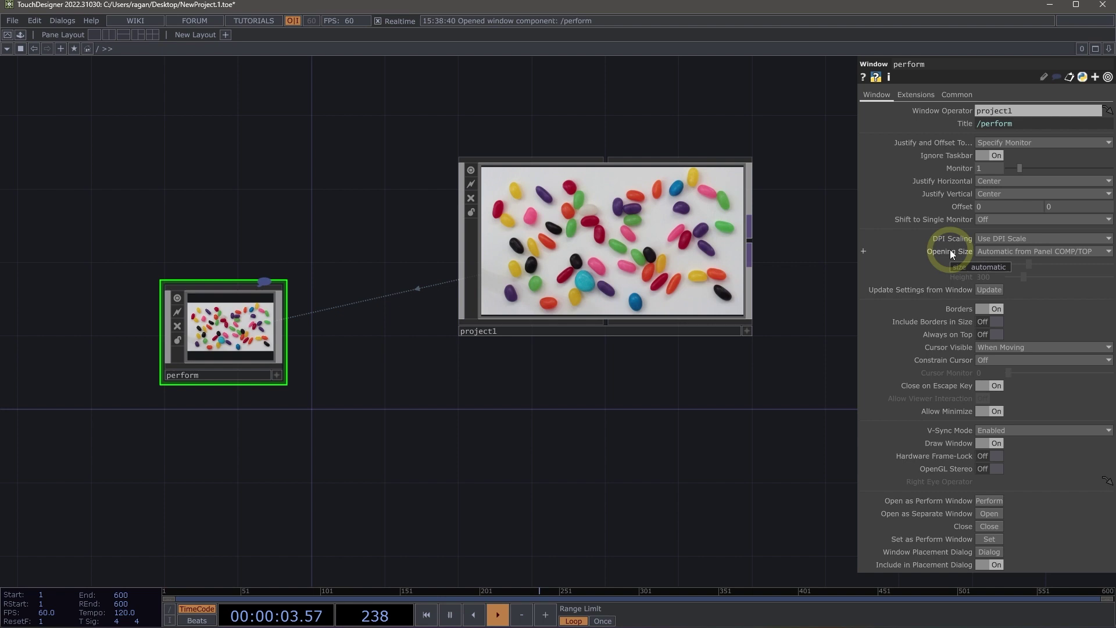
- Set the perform window's Borders parameter to Off
{"action": "left_click", "coordinate": [988, 309]}
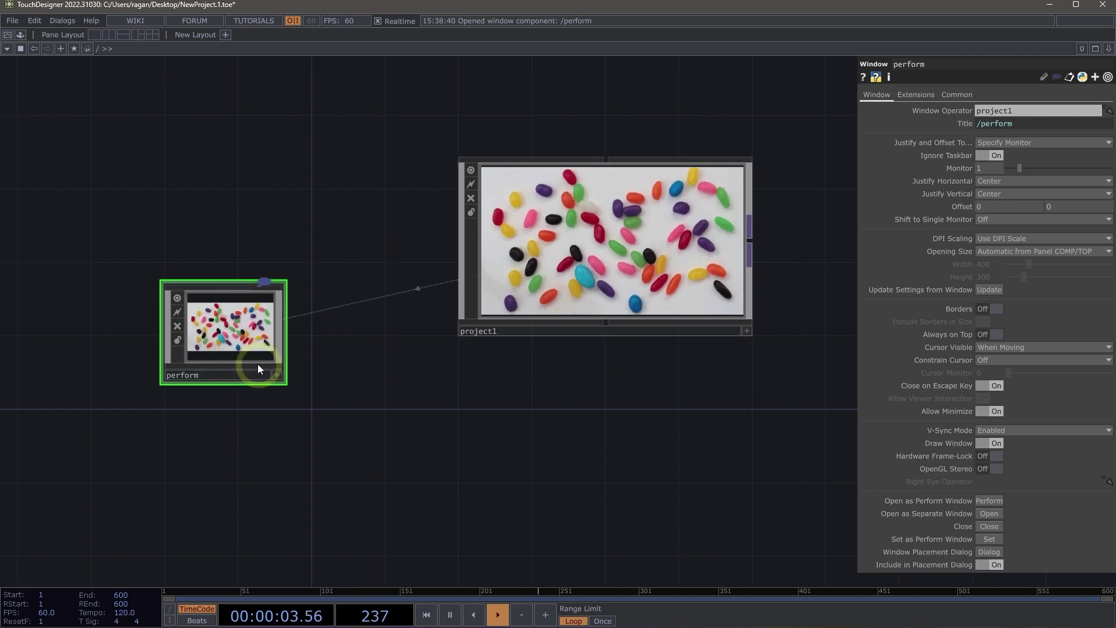
- Create a Window COMP, window1, inside project1 by searching 'win' in the OP Create Dialog
{"action": "scroll", "coordinate": [582, 274], "scroll_direction": "up", "scroll_amount": 5}
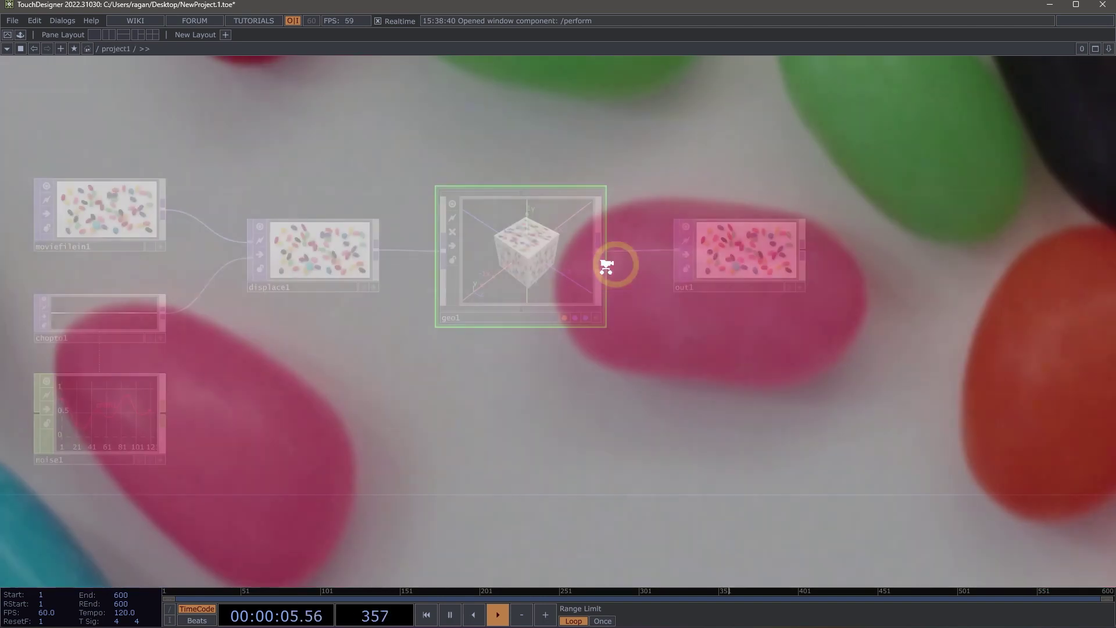
{"action": "key", "text": "Tab"}
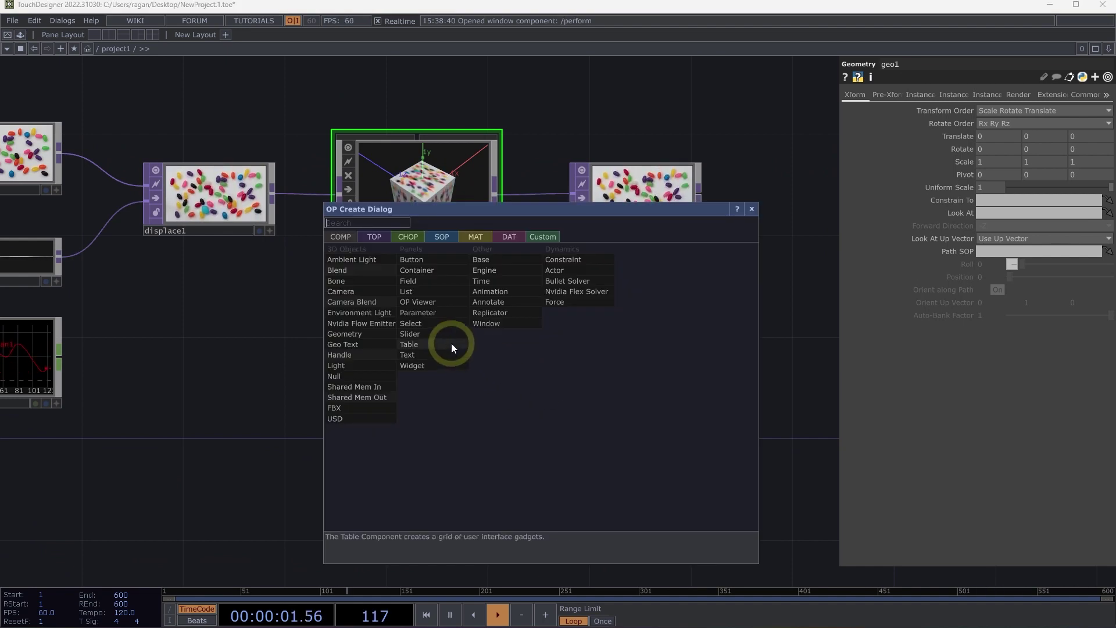
{"action": "type", "text": "win"}
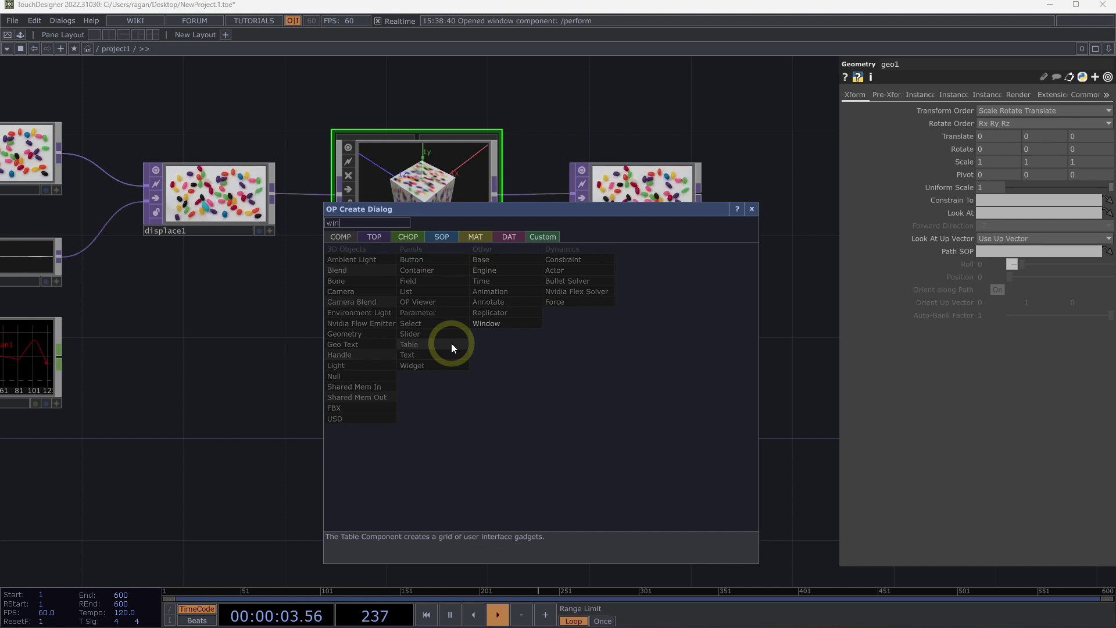
{"action": "left_click", "coordinate": [510, 323]}
{"action": "left_click", "coordinate": [792, 353]}
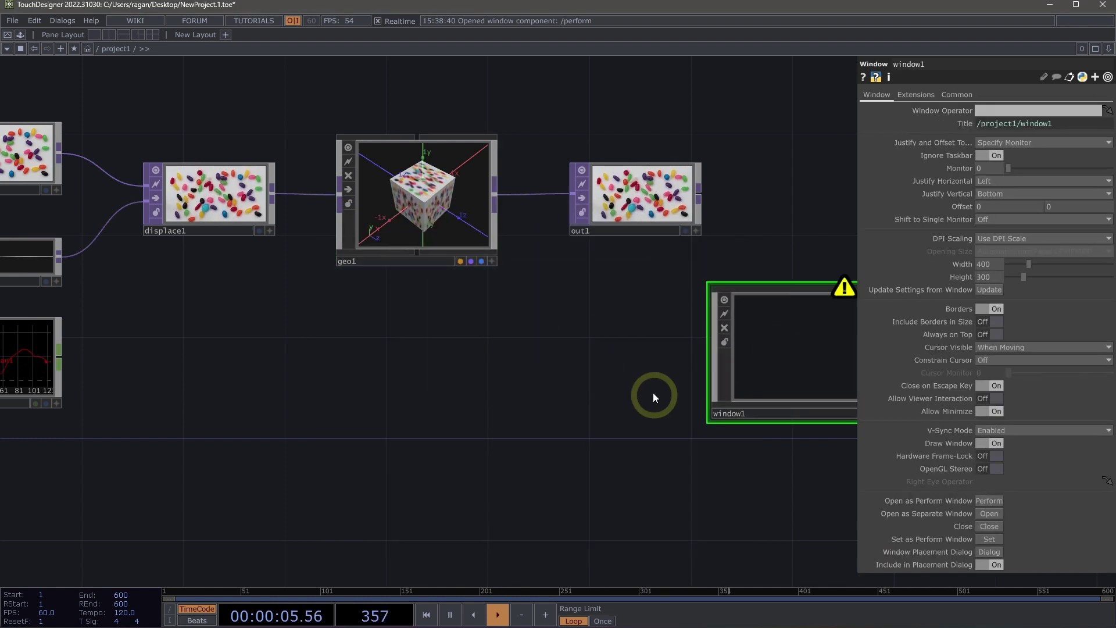
- Place window1 beside out1 and set window1's Window Operator to out1
{"action": "key", "text": "h"}
{"action": "left_click_drag", "start_coordinate": [630, 391], "coordinate": [688, 333]}
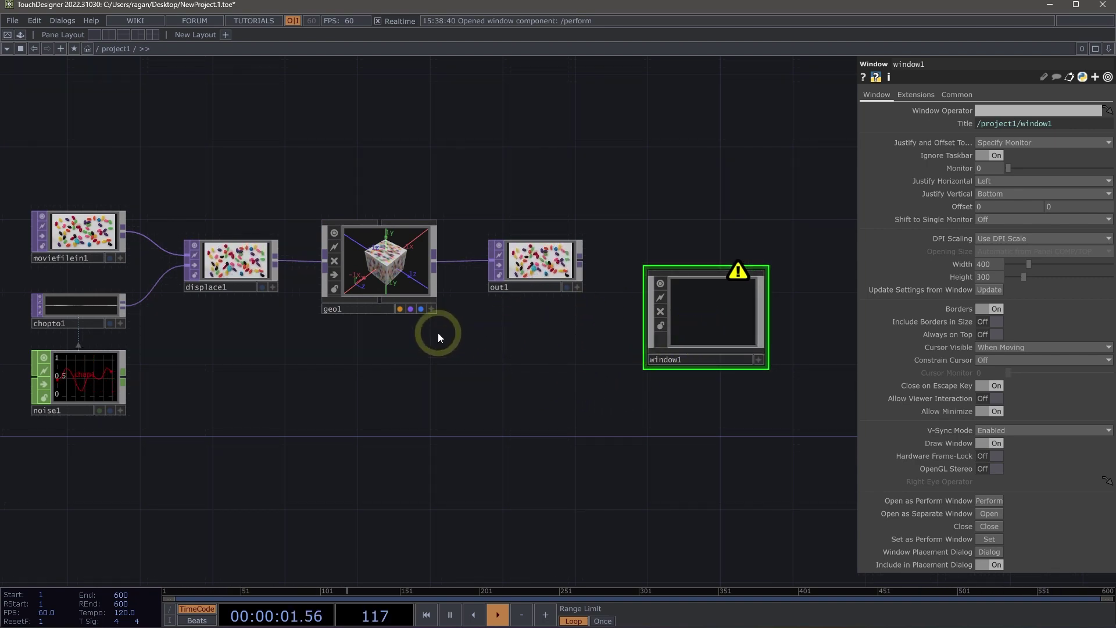
{"action": "left_click_drag", "start_coordinate": [536, 279], "coordinate": [725, 320]}
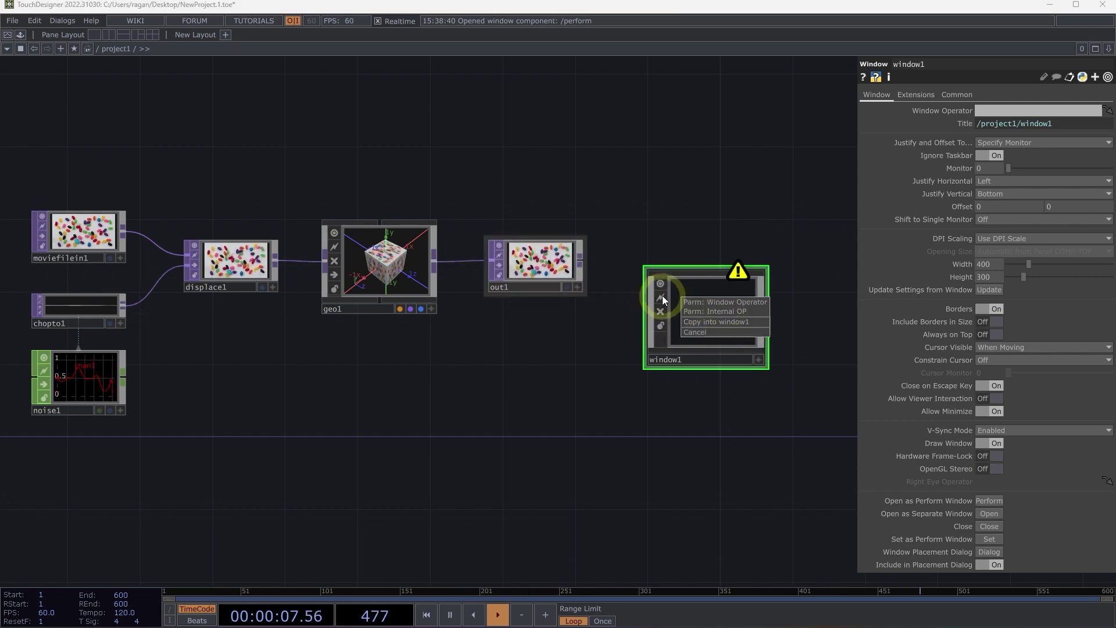
{"action": "left_click", "coordinate": [735, 302]}
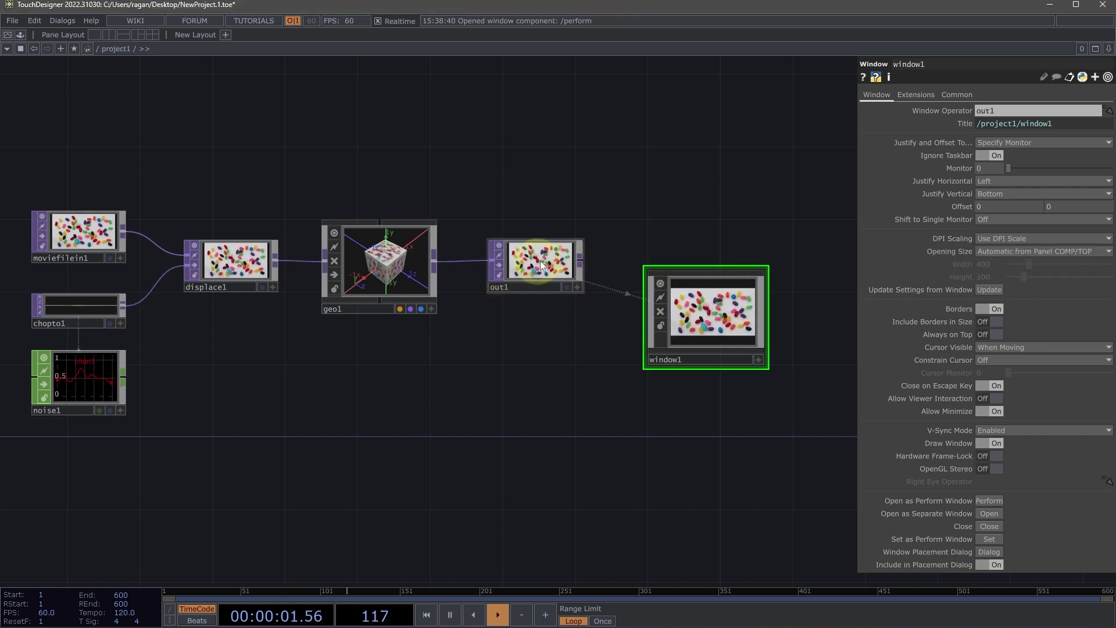
{"action": "left_click_drag", "start_coordinate": [541, 264], "coordinate": [1008, 111]}
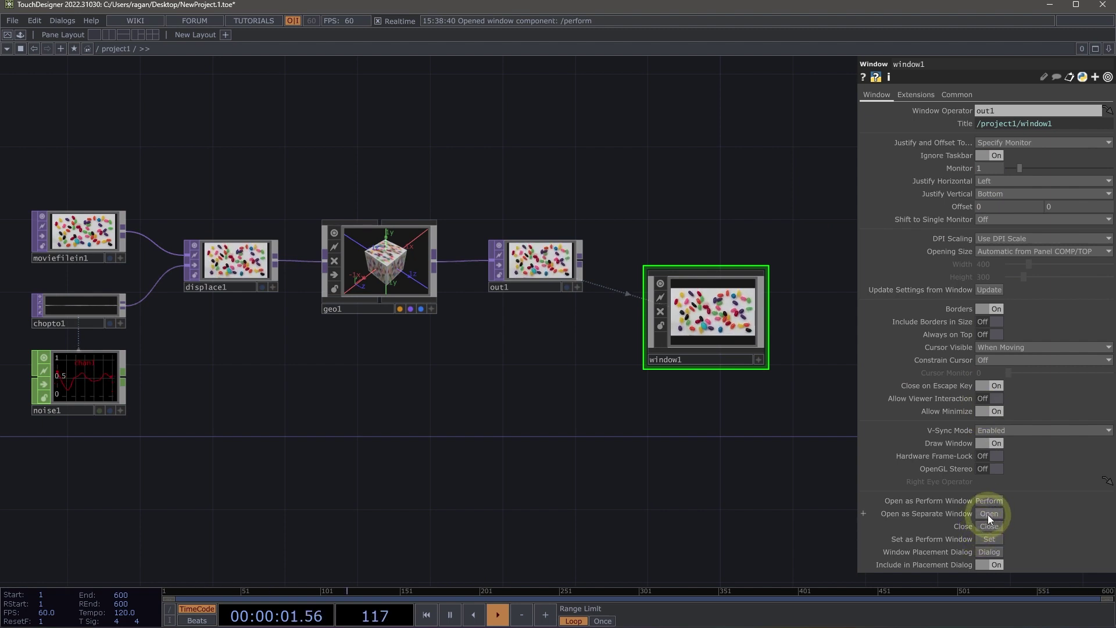
{"action": "left_click", "coordinate": [988, 513]}
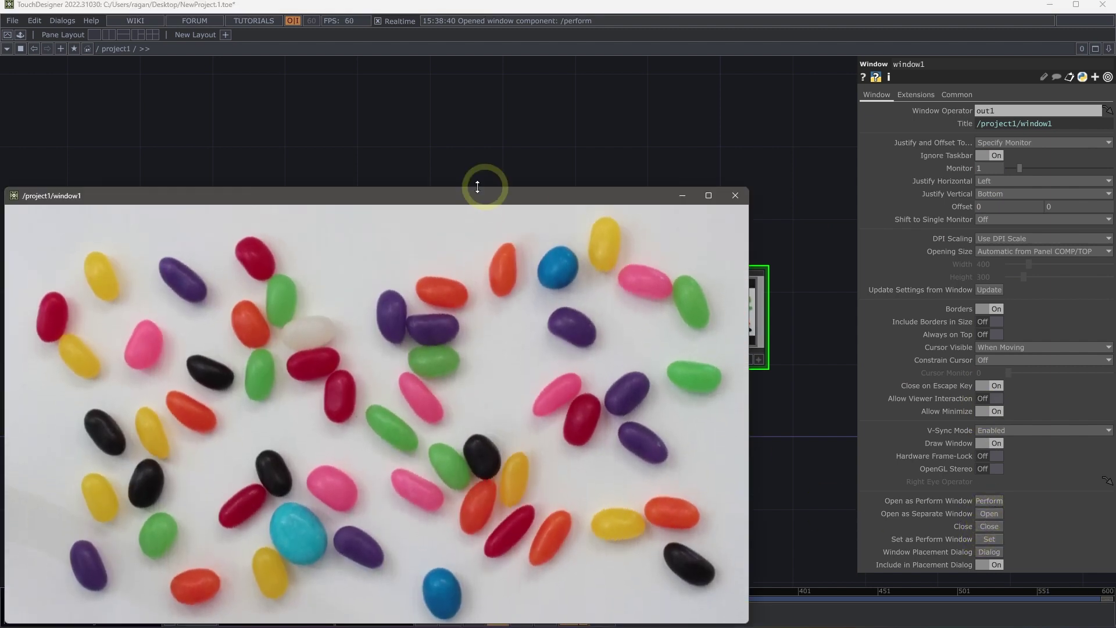
{"action": "left_click_drag", "start_coordinate": [487, 204], "coordinate": [581, 174]}
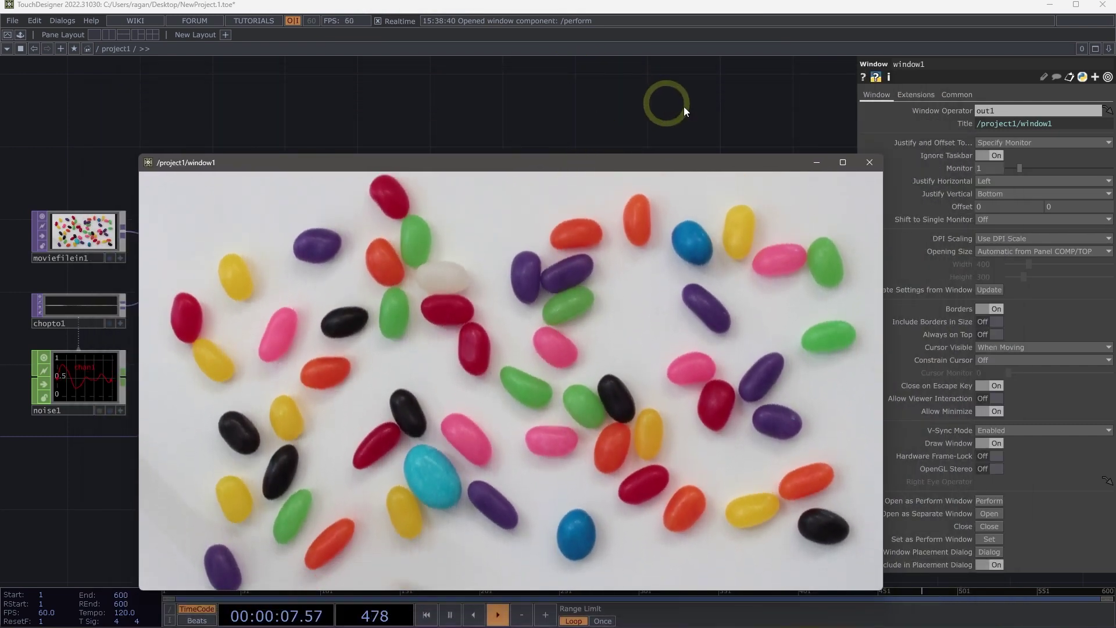
{"action": "left_click", "coordinate": [869, 162]}
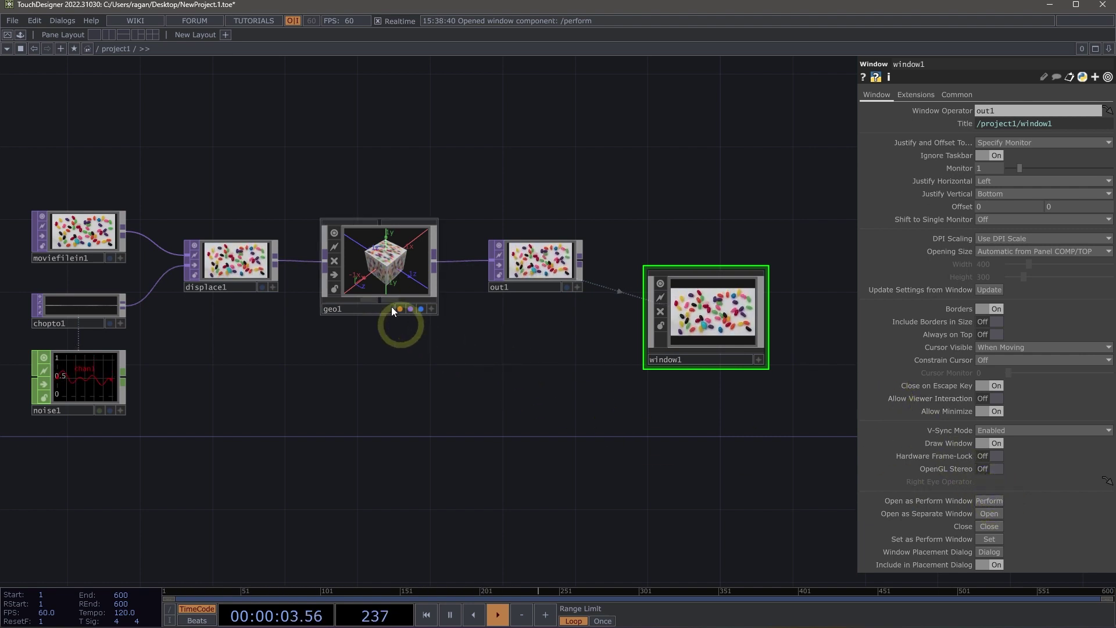
- Set window1's Window Operator to geo1 and open the cube in a separate window
{"action": "left_click", "coordinate": [662, 305]}
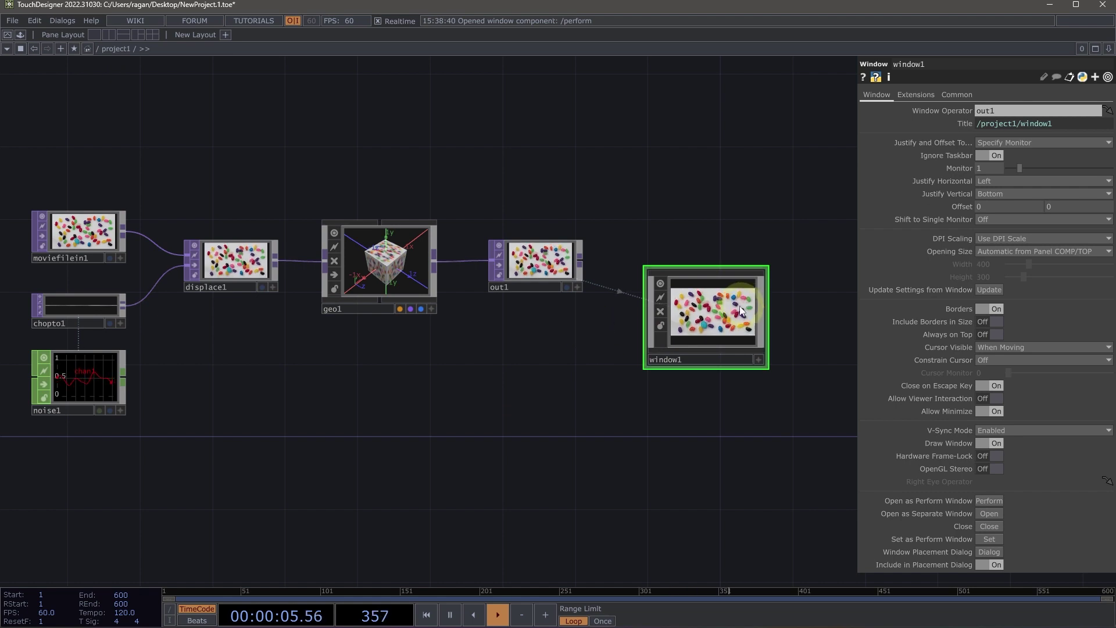
{"action": "left_click", "coordinate": [592, 352]}
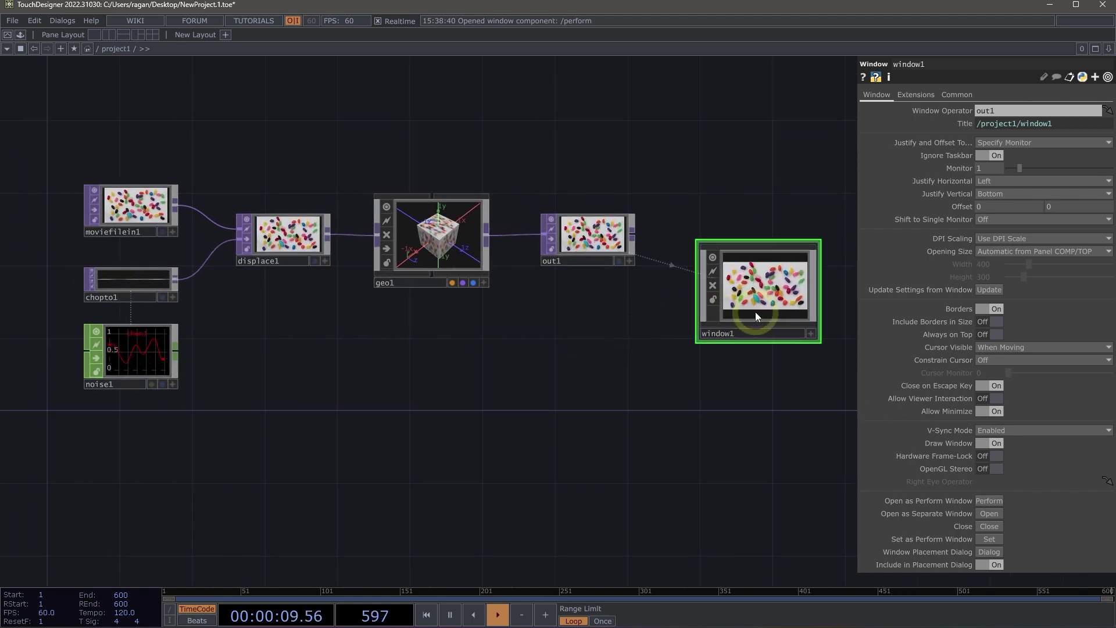
{"action": "left_click_drag", "start_coordinate": [428, 239], "coordinate": [997, 110]}
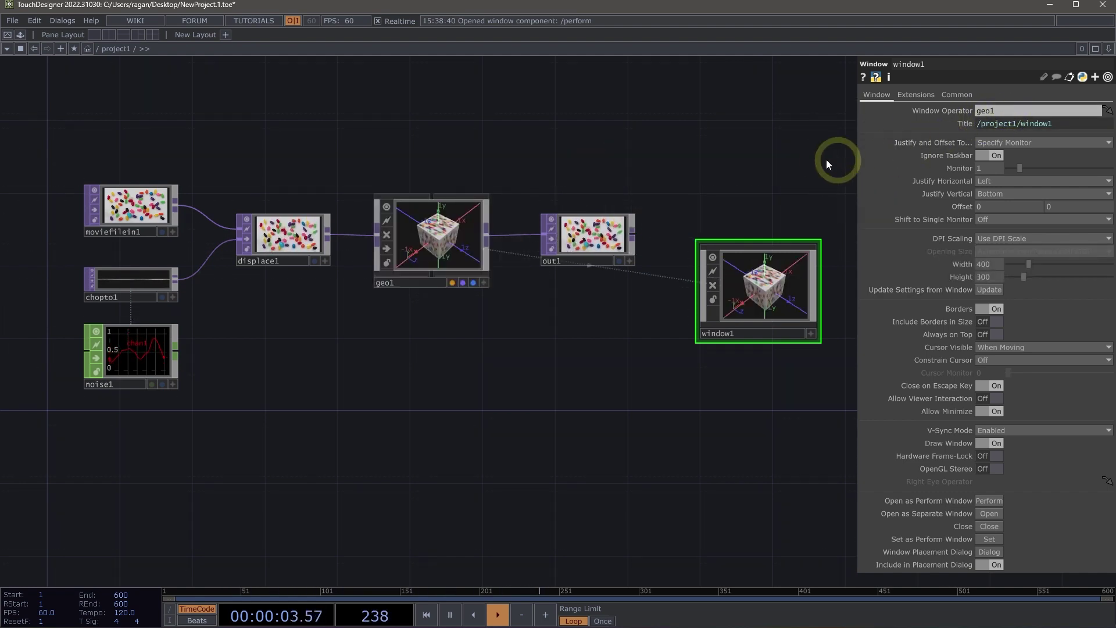
{"action": "left_click", "coordinate": [989, 514]}
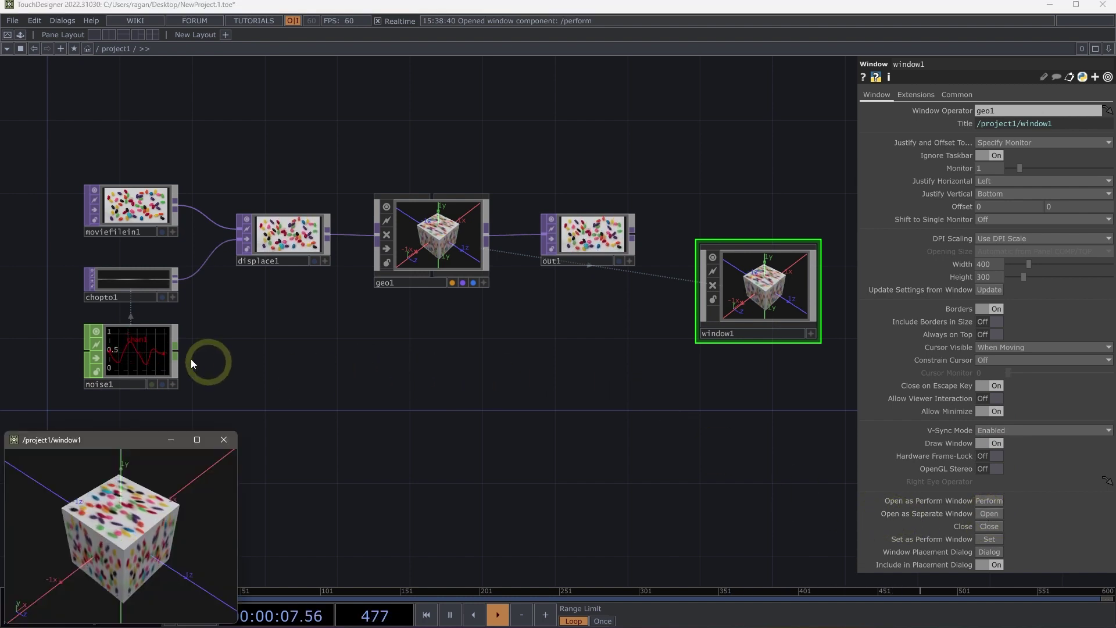
- Switch the Window Operator to noise1, close the preview window, and drop out1 onto window1
{"action": "left_click_drag", "start_coordinate": [191, 358], "coordinate": [990, 111]}
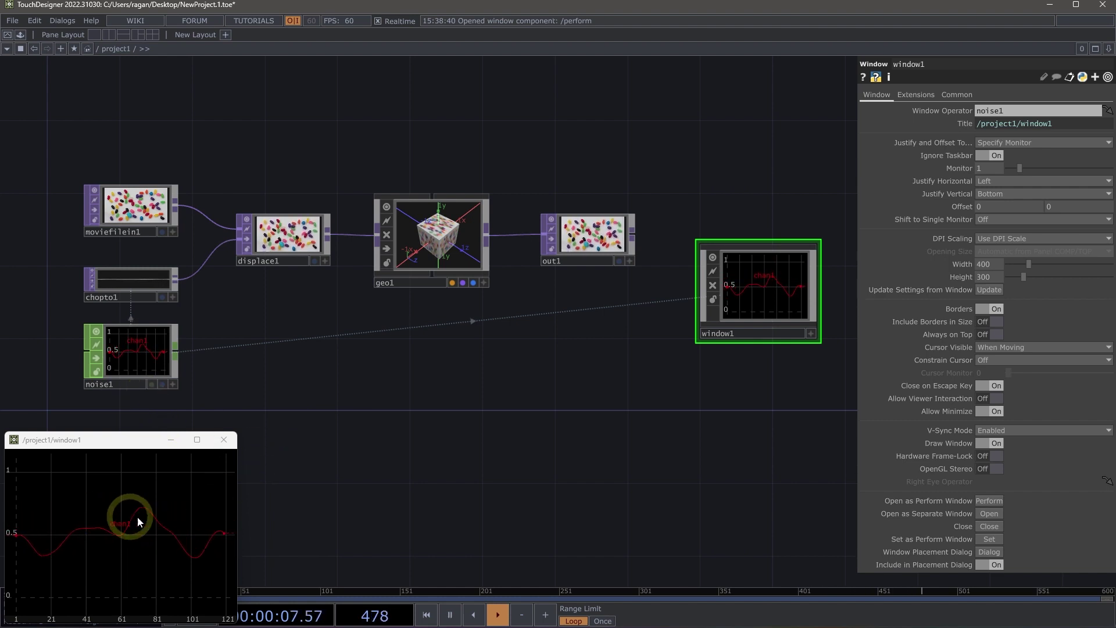
{"action": "key", "text": "Escape"}
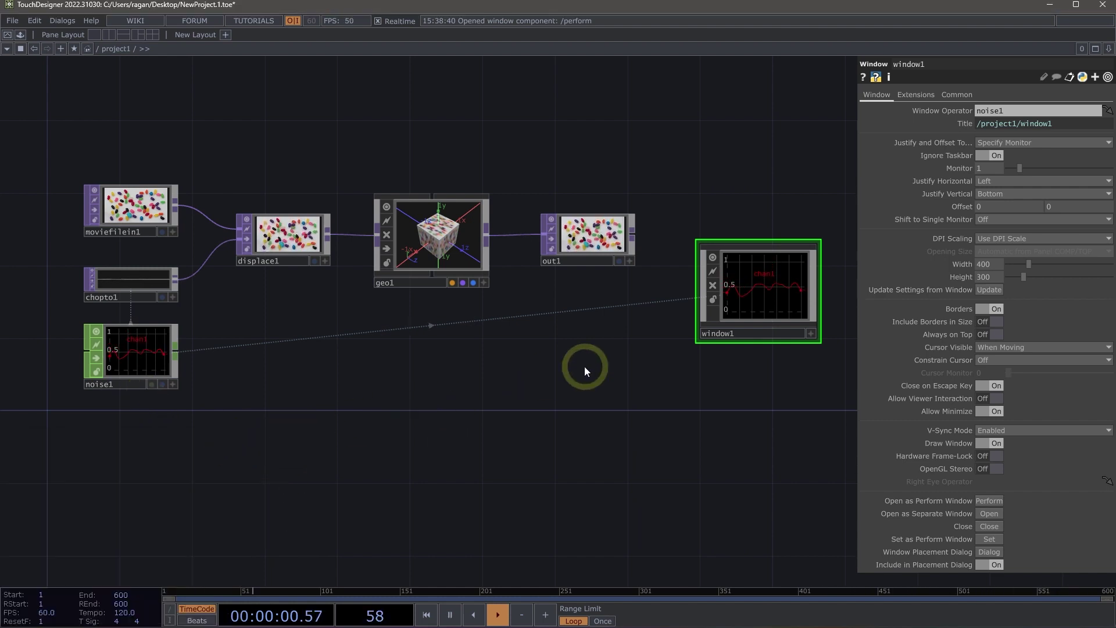
{"action": "left_click_drag", "start_coordinate": [631, 237], "coordinate": [781, 277]}
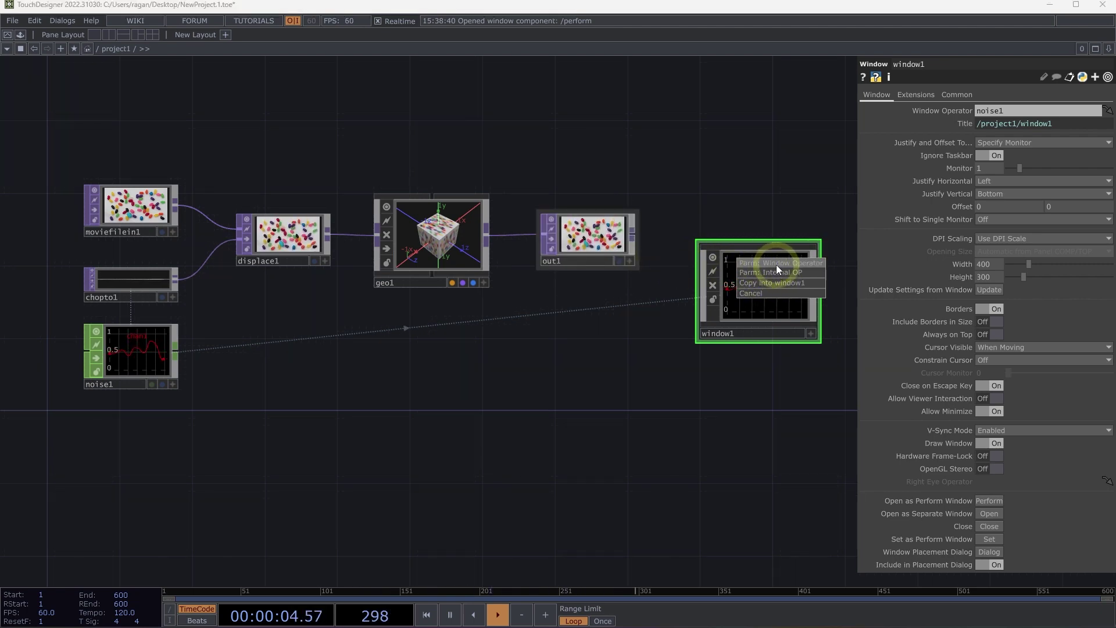
- Choose Parm: Window Operator so window1 uses out1 again
{"action": "left_click", "coordinate": [776, 264]}
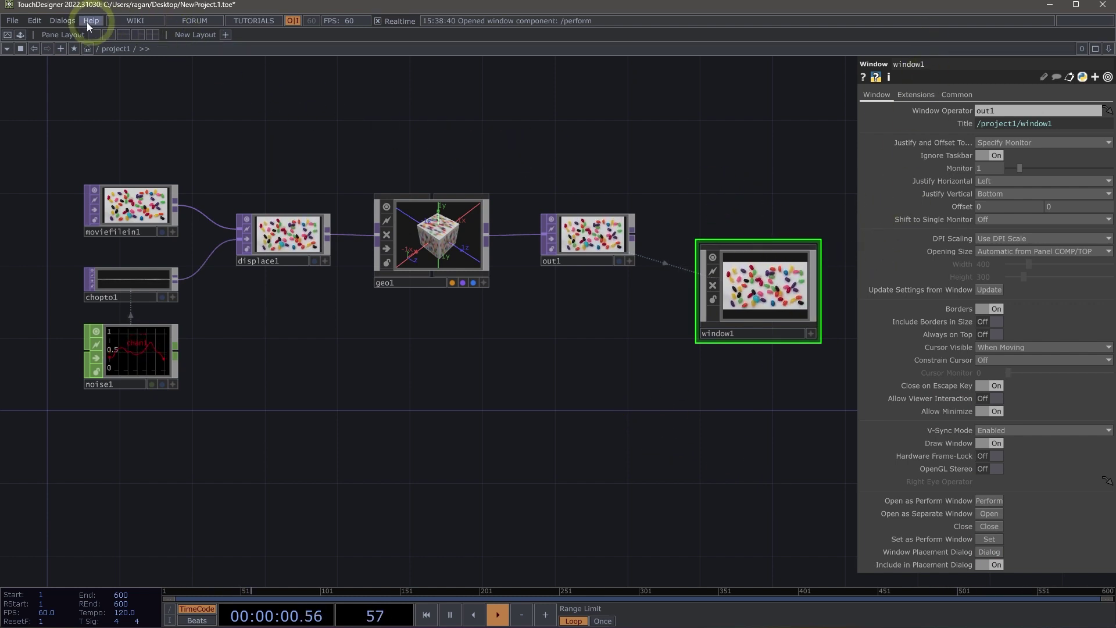
- Open Dialogs > Window Placement and move the dialog down-left
{"action": "left_click", "coordinate": [59, 20]}
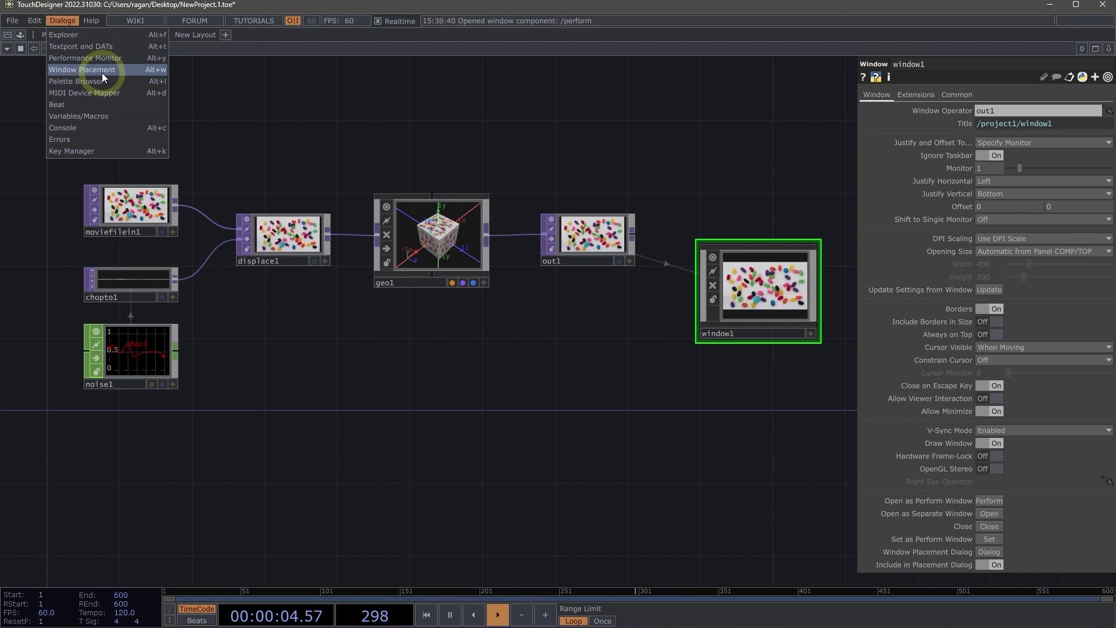
{"action": "left_click", "coordinate": [78, 70]}
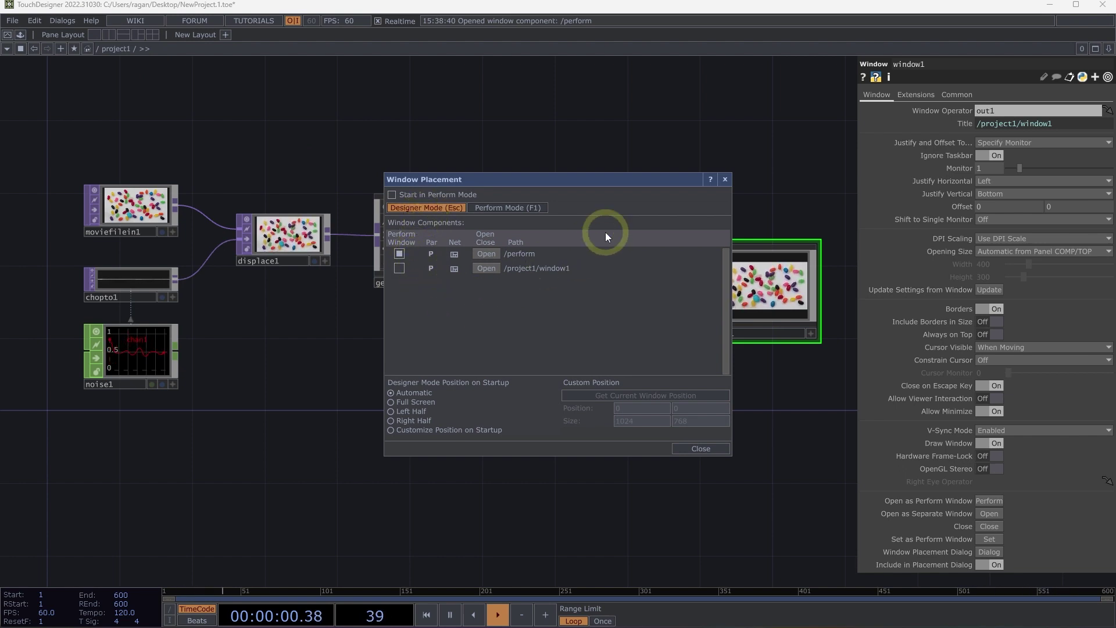
{"action": "left_click_drag", "start_coordinate": [606, 183], "coordinate": [491, 283]}
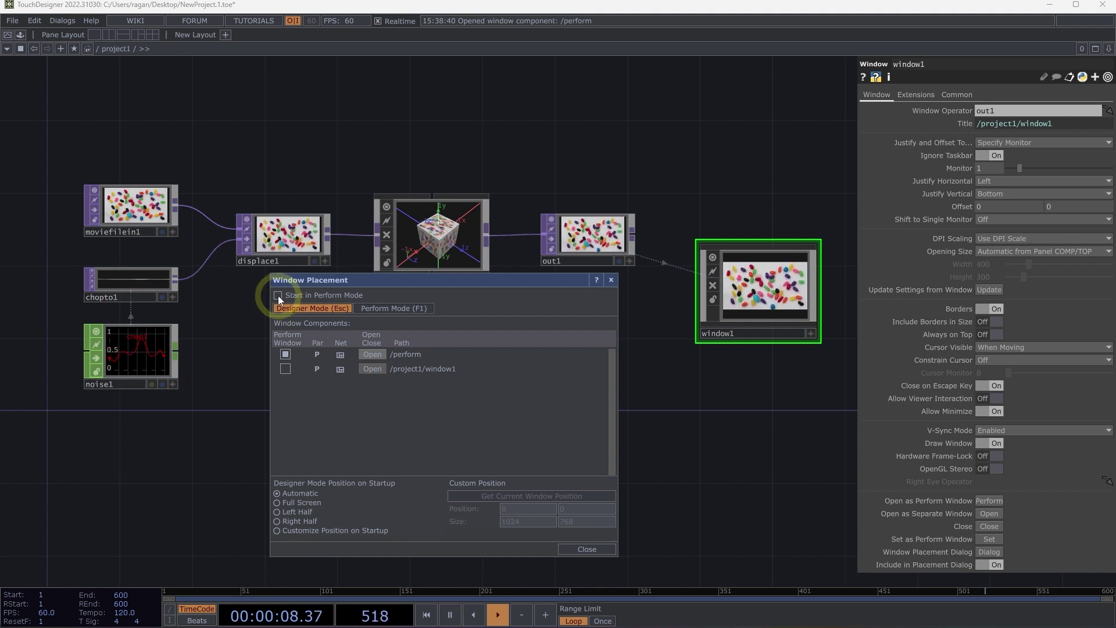
- Close the Window Placement dialog and enter Perform Mode with F1
{"action": "left_click", "coordinate": [612, 281]}
{"action": "key", "text": "F1"}
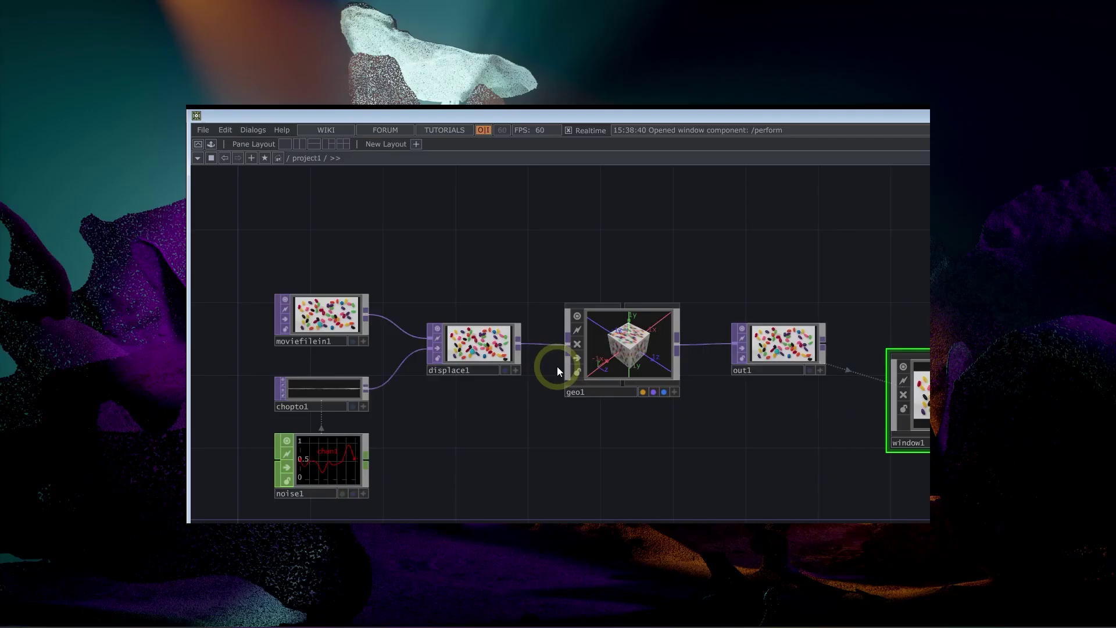